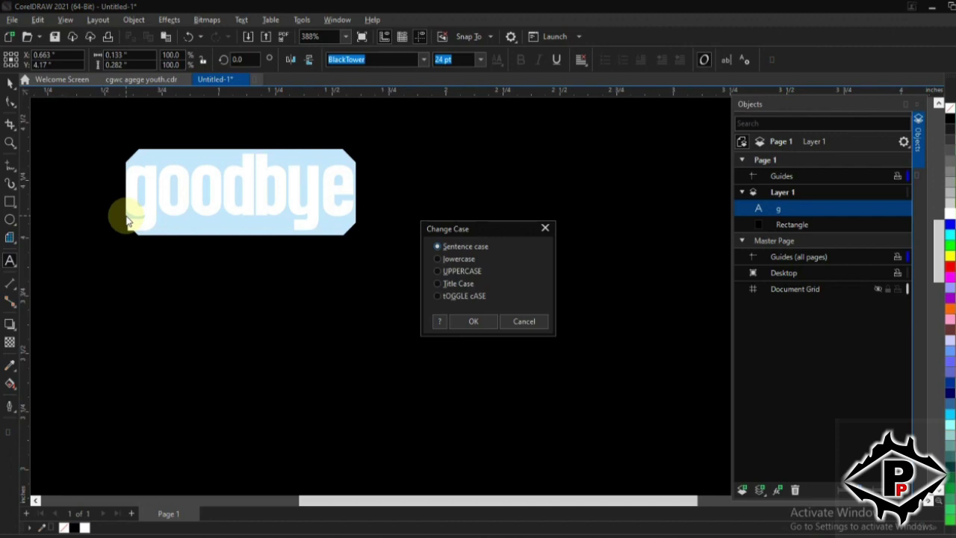
Change the case of the word goodbye to UPPERCASE
{"action": "left_click", "coordinate": [474, 322]}
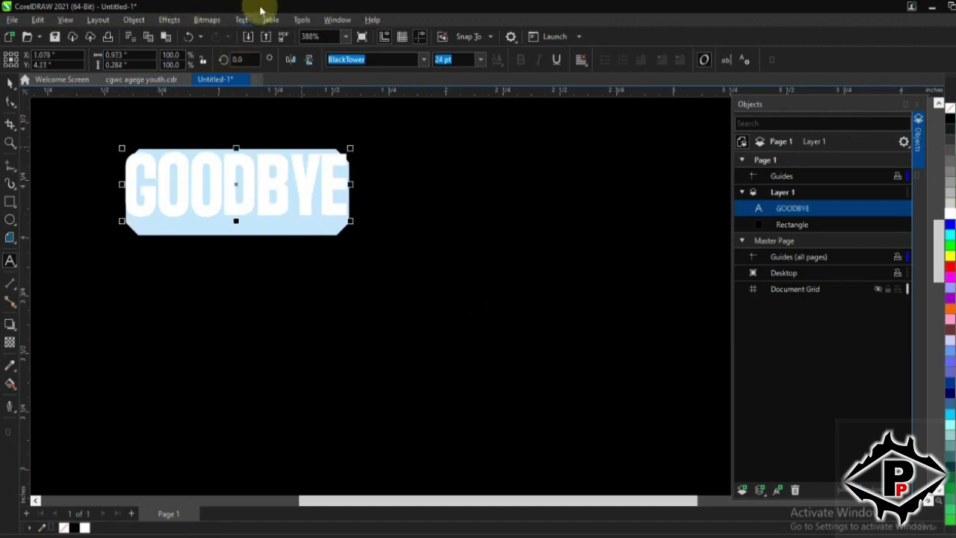
{"action": "left_click", "coordinate": [242, 20]}
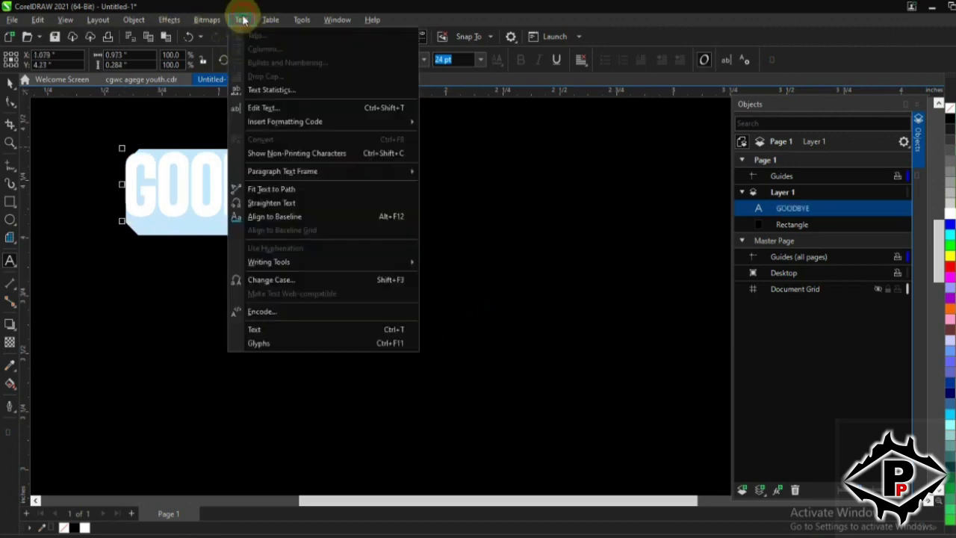
{"action": "left_click", "coordinate": [273, 280]}
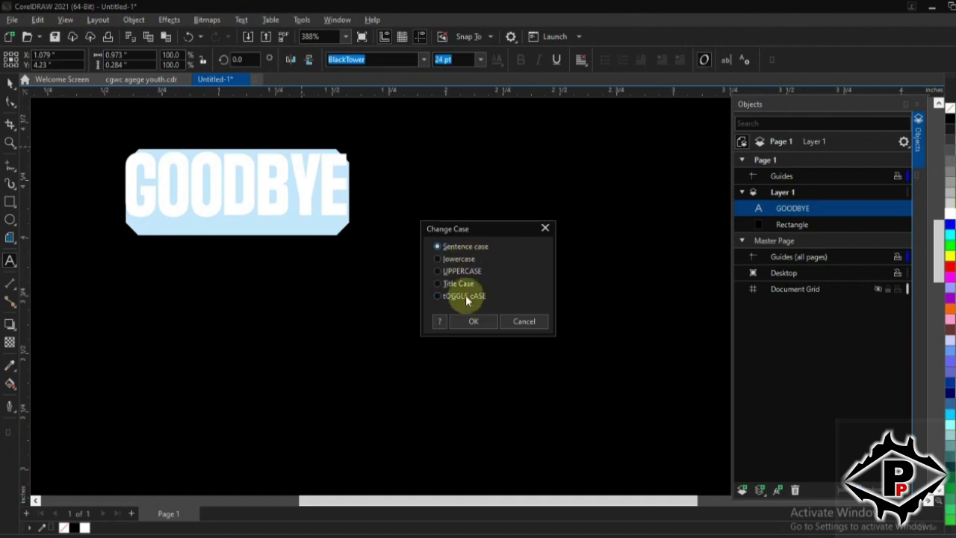
{"action": "left_click", "coordinate": [521, 322]}
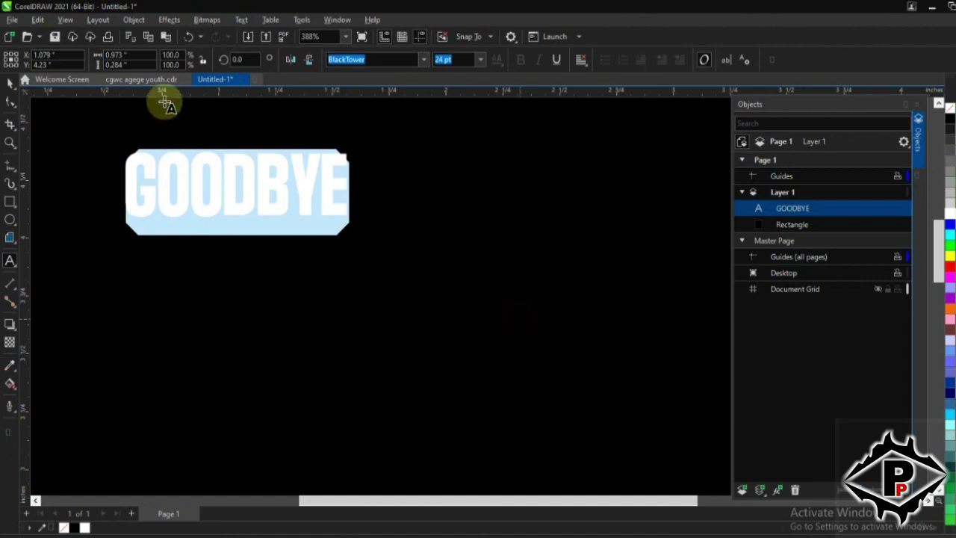
Enlarge the GOODBYE text to about 2.6 inches wide near the page's upper edge, using the BlackTower font
{"action": "left_click", "coordinate": [11, 83]}
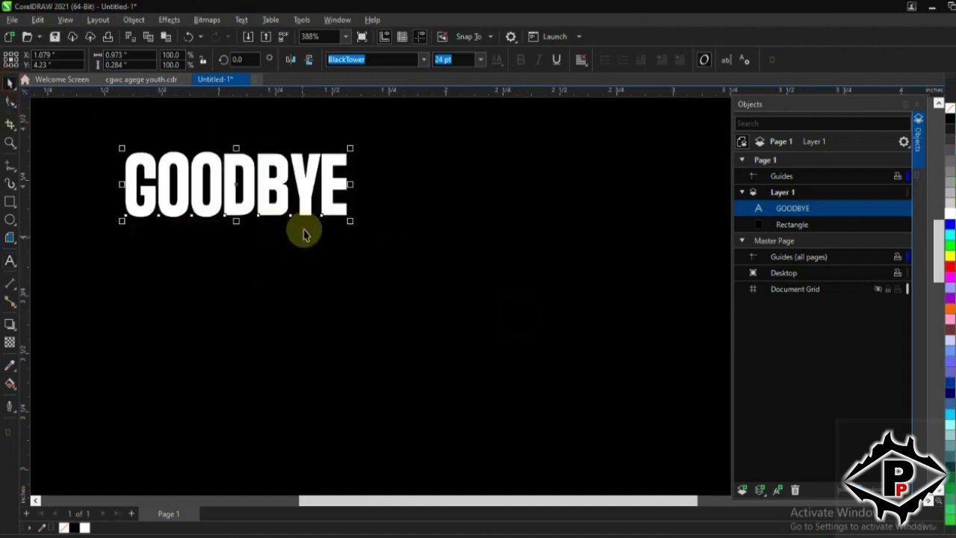
{"action": "scroll", "coordinate": [303, 234], "scroll_direction": "down", "scroll_amount": 4}
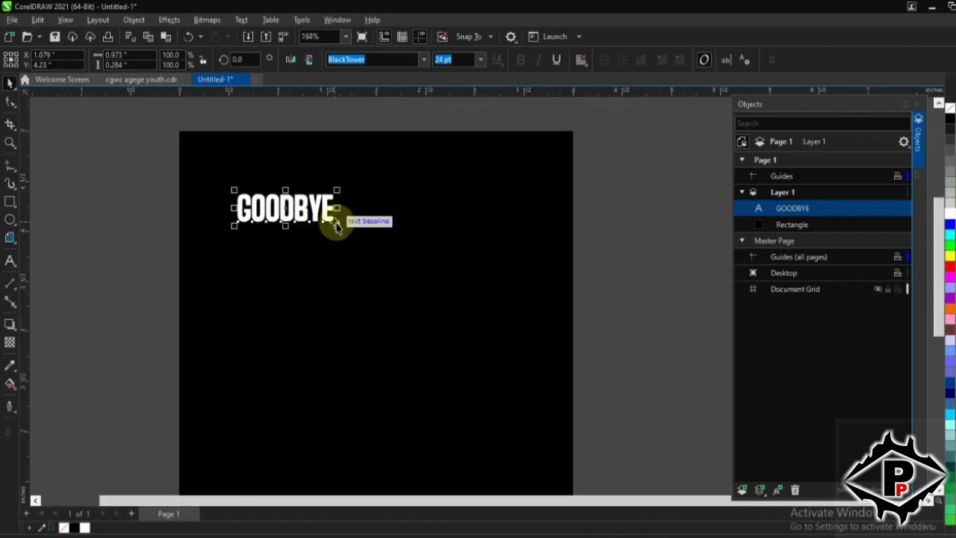
{"action": "left_click_drag", "start_coordinate": [338, 229], "coordinate": [499, 347]}
{"action": "left_click_drag", "start_coordinate": [445, 248], "coordinate": [449, 236]}
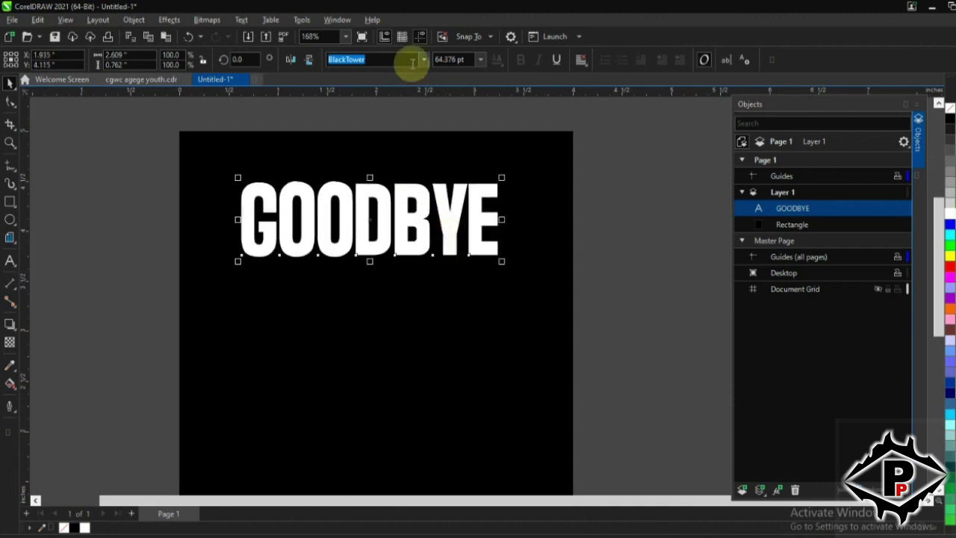
{"action": "left_click", "coordinate": [425, 59]}
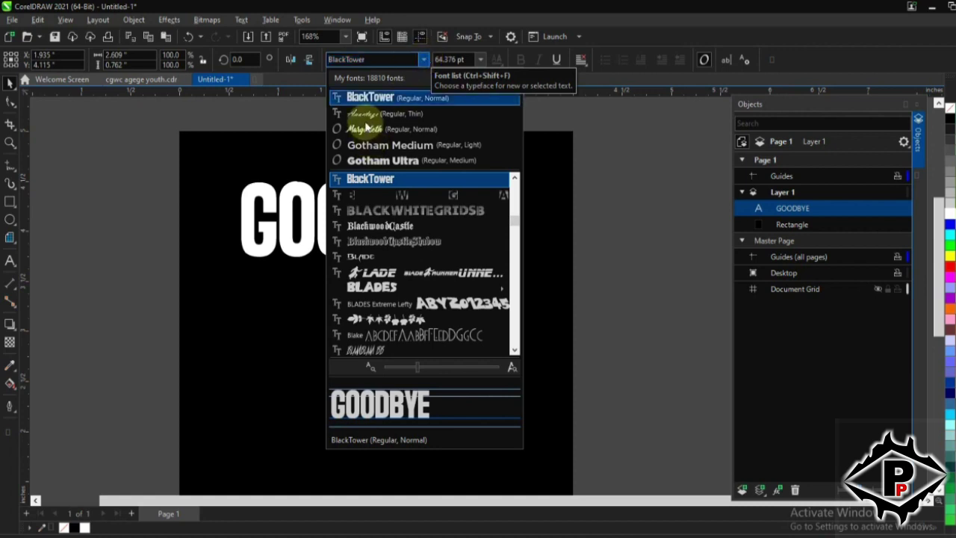
{"action": "left_click", "coordinate": [374, 98]}
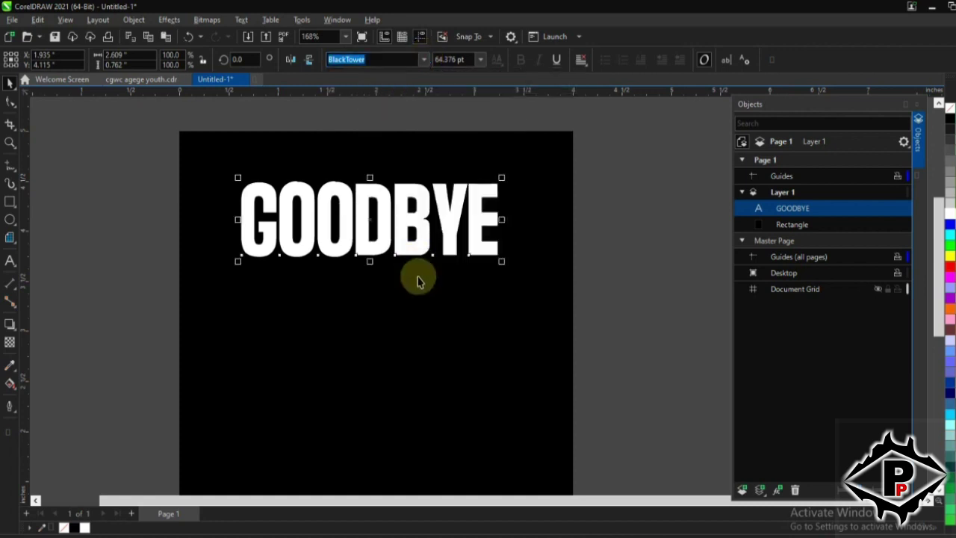
Centre the GOODBYE text horizontally on the black rectangle and convert it to curves
{"action": "scroll", "coordinate": [277, 267], "scroll_direction": "up", "scroll_amount": 1}
{"action": "scroll", "coordinate": [349, 269], "scroll_direction": "up", "scroll_amount": 1}
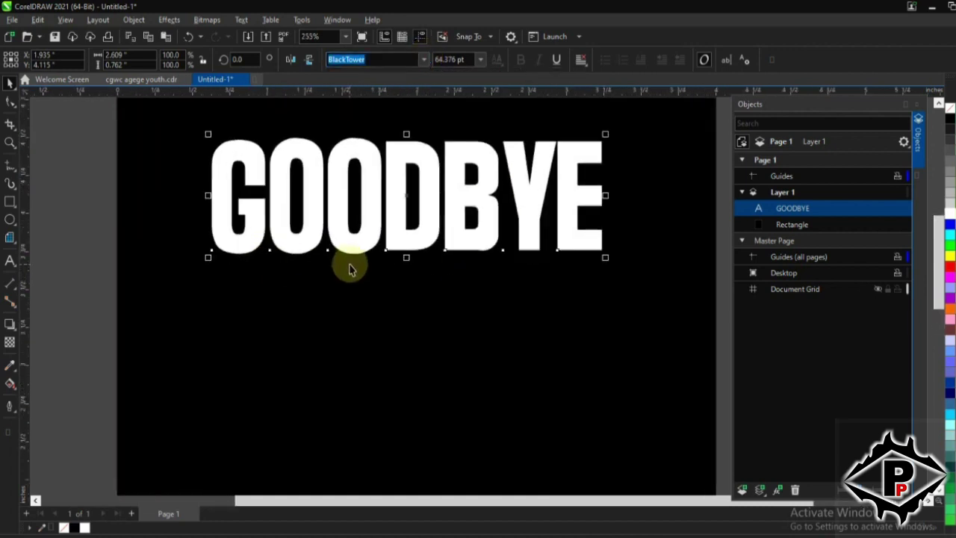
{"action": "left_click", "coordinate": [370, 299], "text": "shift"}
{"action": "key", "text": "c"}
{"action": "left_click", "coordinate": [98, 167]}
{"action": "scroll", "coordinate": [433, 217], "scroll_direction": "down", "scroll_amount": 4}
{"action": "scroll", "coordinate": [433, 217], "scroll_direction": "up", "scroll_amount": 3}
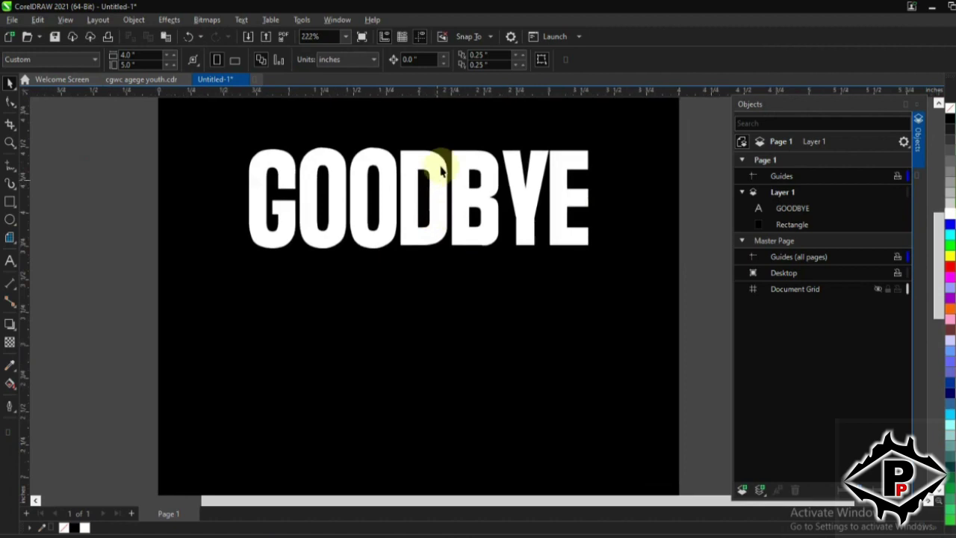
{"action": "right_click", "coordinate": [435, 176]}
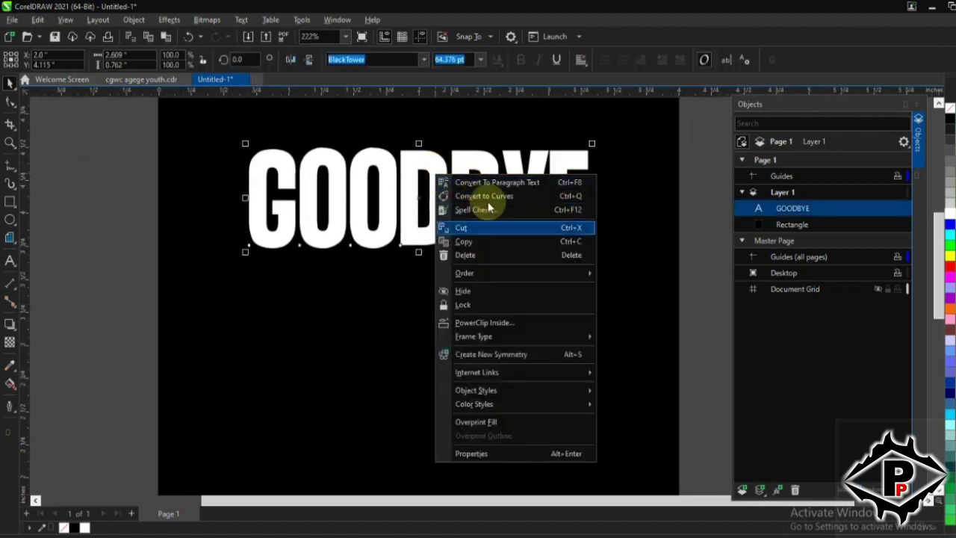
{"action": "left_click", "coordinate": [491, 197]}
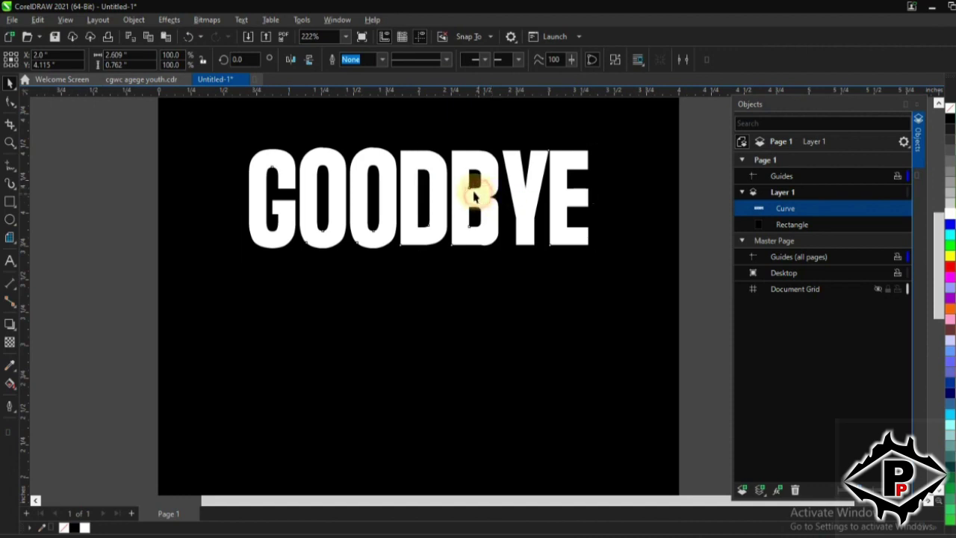
Select the lower nodes of all the letters and stretch them down until the lettering is about 3.97 inches tall
{"action": "left_click", "coordinate": [7, 106]}
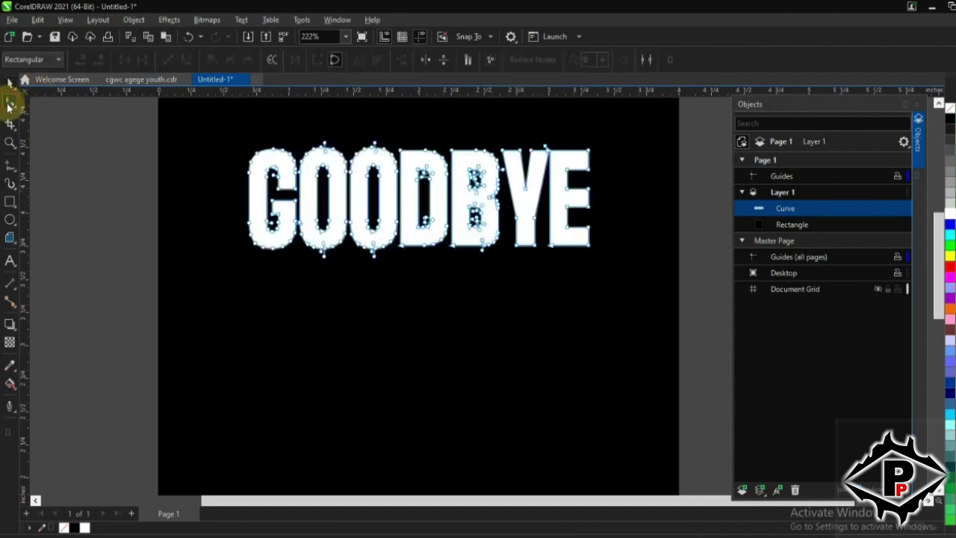
{"action": "scroll", "coordinate": [401, 261], "scroll_direction": "up", "scroll_amount": 2}
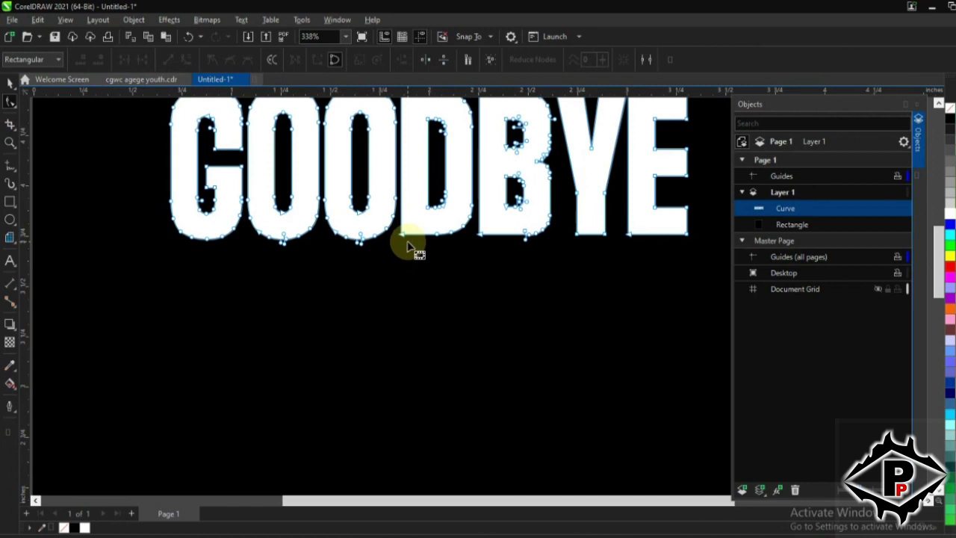
{"action": "left_click_drag", "start_coordinate": [136, 299], "coordinate": [547, 263]}
{"action": "left_click_drag", "start_coordinate": [635, 239], "coordinate": [735, 194]}
{"action": "left_click_drag", "start_coordinate": [692, 235], "coordinate": [688, 374]}
{"action": "left_click_drag", "start_coordinate": [705, 302], "coordinate": [139, 197]}
{"action": "scroll", "coordinate": [721, 247], "scroll_direction": "down", "scroll_amount": 3}
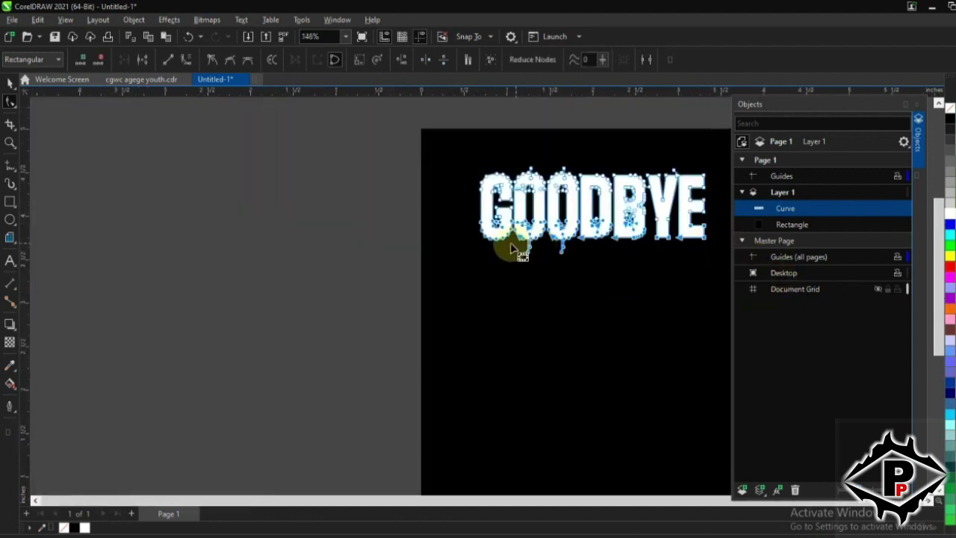
{"action": "left_click_drag", "start_coordinate": [705, 240], "coordinate": [715, 420]}
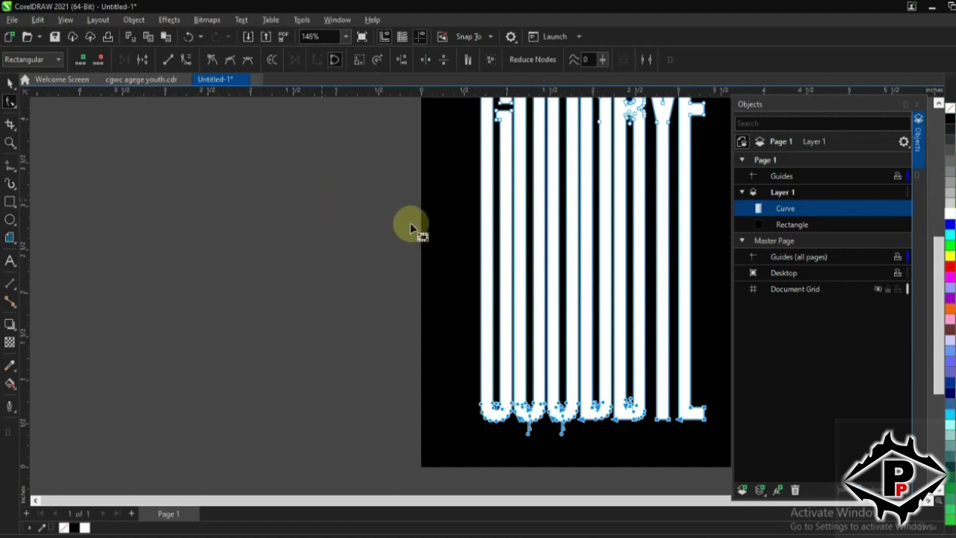
Centre the stretched lettering vertically on the black rectangle
{"action": "key", "text": "z"}
{"action": "right_click", "coordinate": [606, 222]}
{"action": "left_click_drag", "start_coordinate": [397, 130], "coordinate": [656, 394]}
{"action": "key", "text": "space"}
{"action": "left_click", "coordinate": [671, 231]}
{"action": "scroll", "coordinate": [545, 283], "scroll_direction": "up", "scroll_amount": 1}
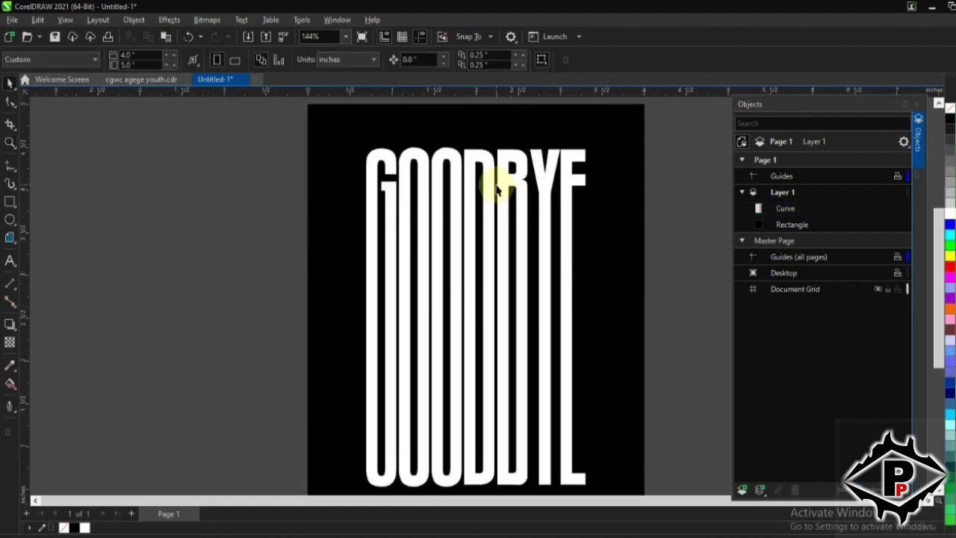
{"action": "left_click", "coordinate": [491, 190]}
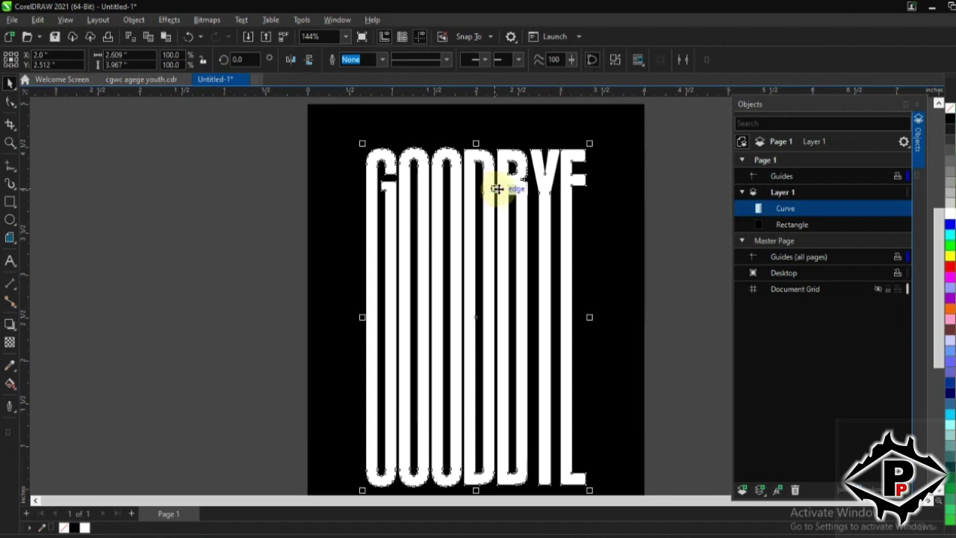
{"action": "scroll", "coordinate": [523, 252], "scroll_direction": "down", "scroll_amount": 2}
{"action": "scroll", "coordinate": [555, 284], "scroll_direction": "up", "scroll_amount": 2}
{"action": "left_click", "coordinate": [607, 213], "text": "shift"}
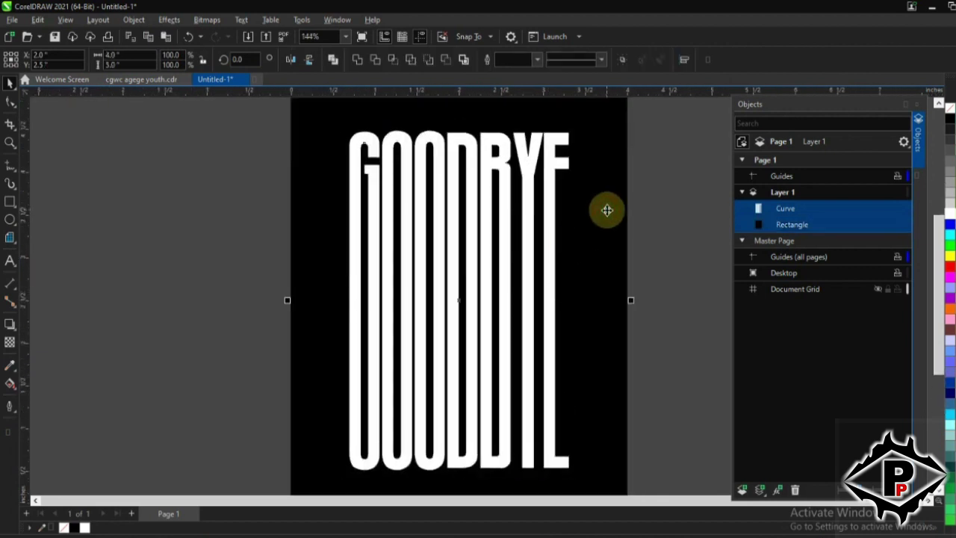
{"action": "left_click", "coordinate": [700, 221]}
{"action": "left_click", "coordinate": [508, 182]}
Activate the Smear tool on the stretched lettering with a 0.92-inch nib
{"action": "scroll", "coordinate": [519, 180], "scroll_direction": "up", "scroll_amount": 2}
{"action": "scroll", "coordinate": [518, 179], "scroll_direction": "down", "scroll_amount": 1}
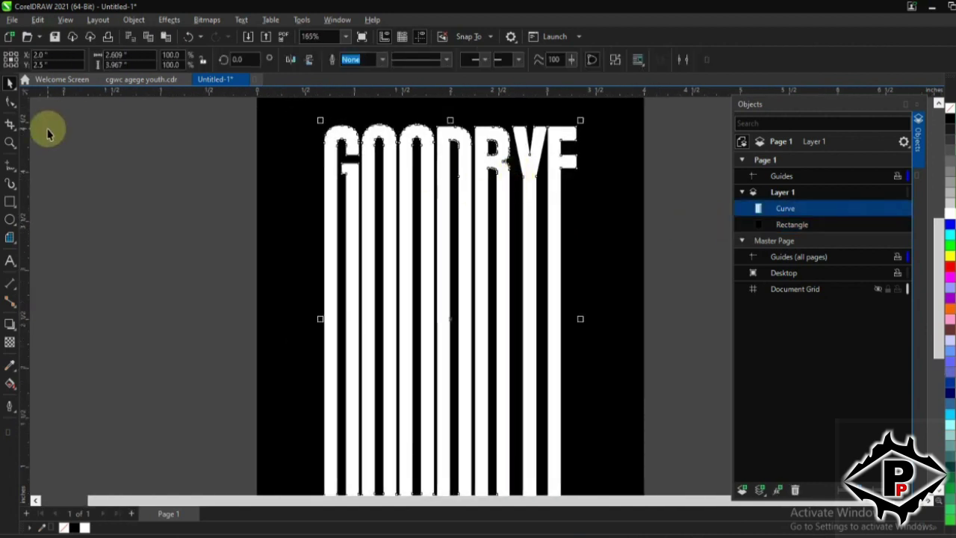
{"action": "scroll", "coordinate": [50, 133], "scroll_direction": "down", "scroll_amount": 2}
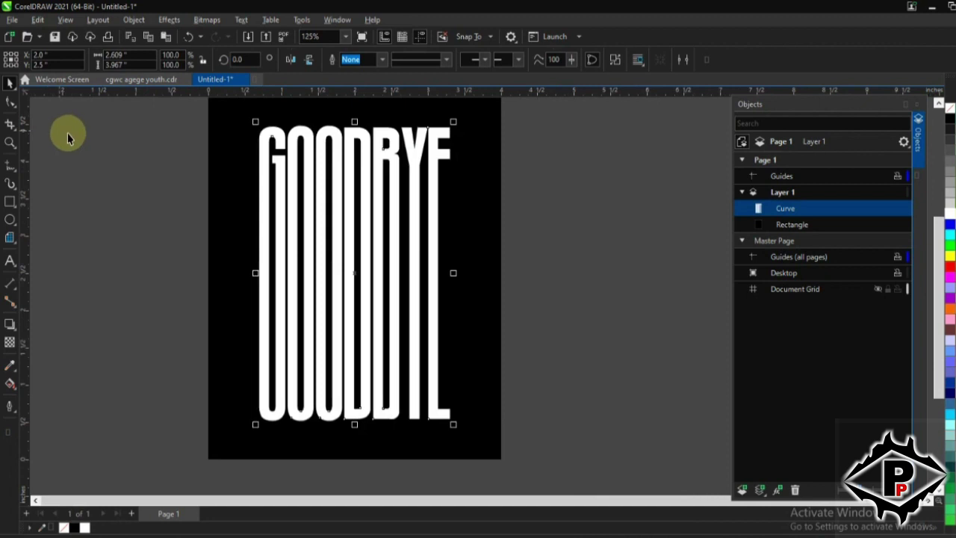
{"action": "left_click", "coordinate": [16, 108]}
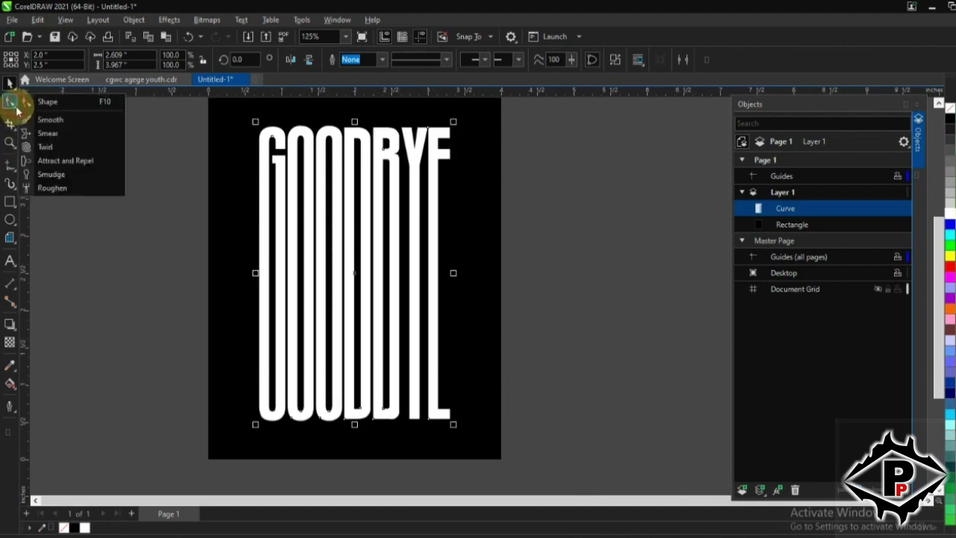
{"action": "left_click", "coordinate": [71, 133]}
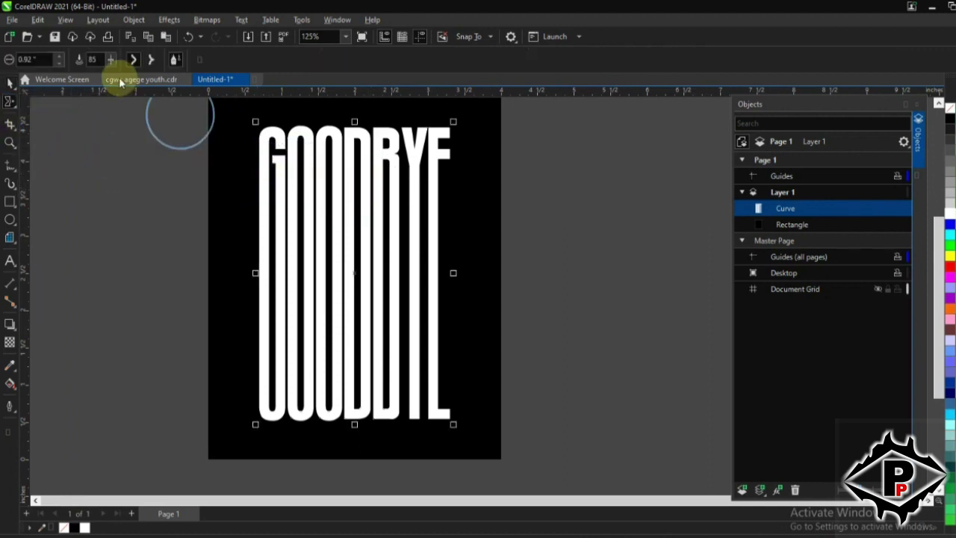
{"action": "left_click", "coordinate": [58, 65]}
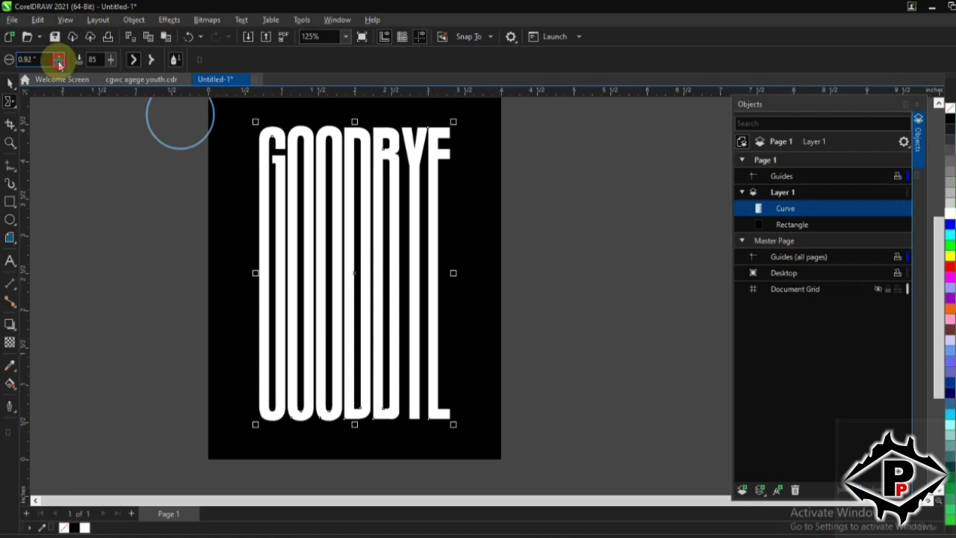
{"action": "left_click", "coordinate": [150, 60]}
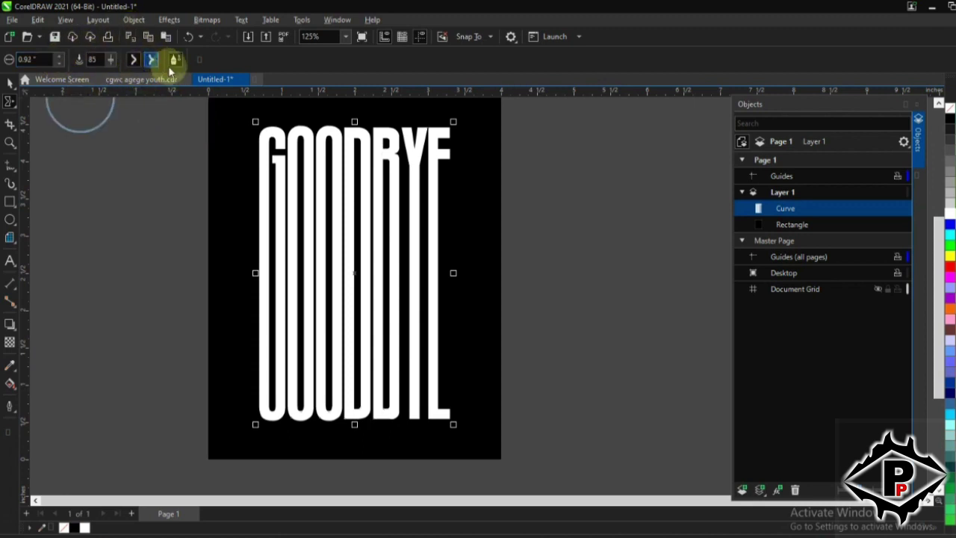
Try smooth smears at pressure 85, pulling the upper stems to the right and the lower stems to the left
{"action": "scroll", "coordinate": [287, 198], "scroll_direction": "up", "scroll_amount": 2}
{"action": "mouse_move", "coordinate": [241, 190]}
{"action": "left_mouse_down"}
{"action": "mouse_move", "coordinate": [406, 207]}
{"action": "mouse_move", "coordinate": [505, 205]}
{"action": "left_mouse_up"}
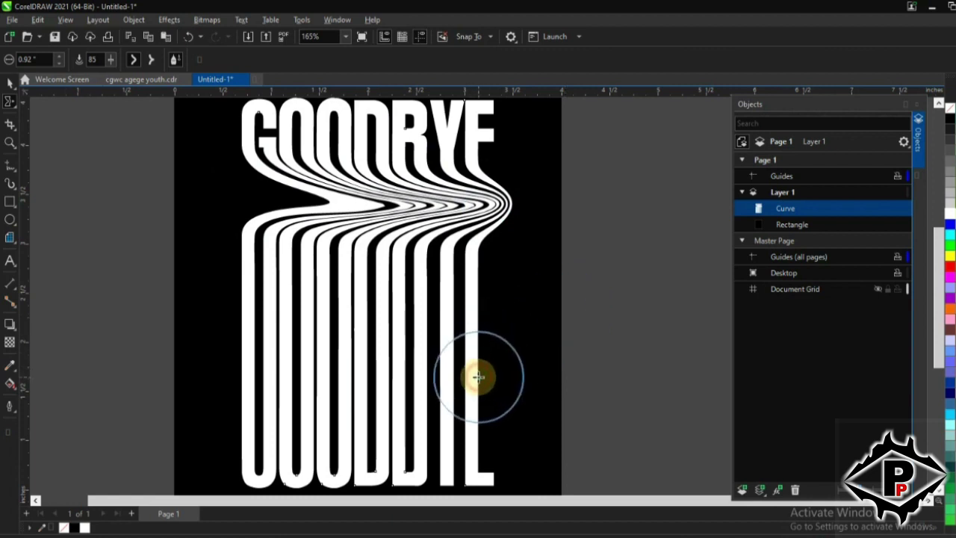
{"action": "left_click_drag", "start_coordinate": [478, 377], "coordinate": [213, 364]}
{"action": "scroll", "coordinate": [480, 337], "scroll_direction": "down", "scroll_amount": 3}
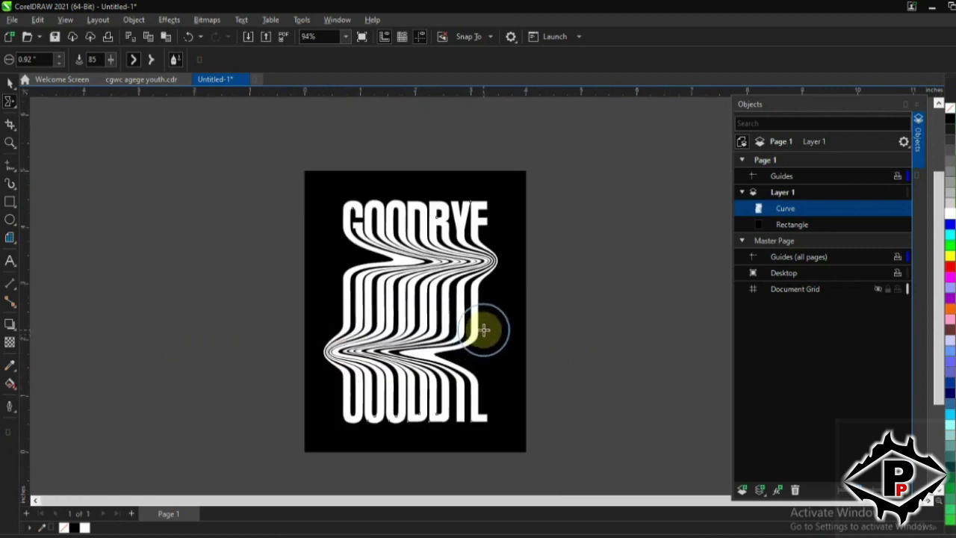
{"action": "key", "text": "space"}
{"action": "scroll", "coordinate": [478, 323], "scroll_direction": "up", "scroll_amount": 2}
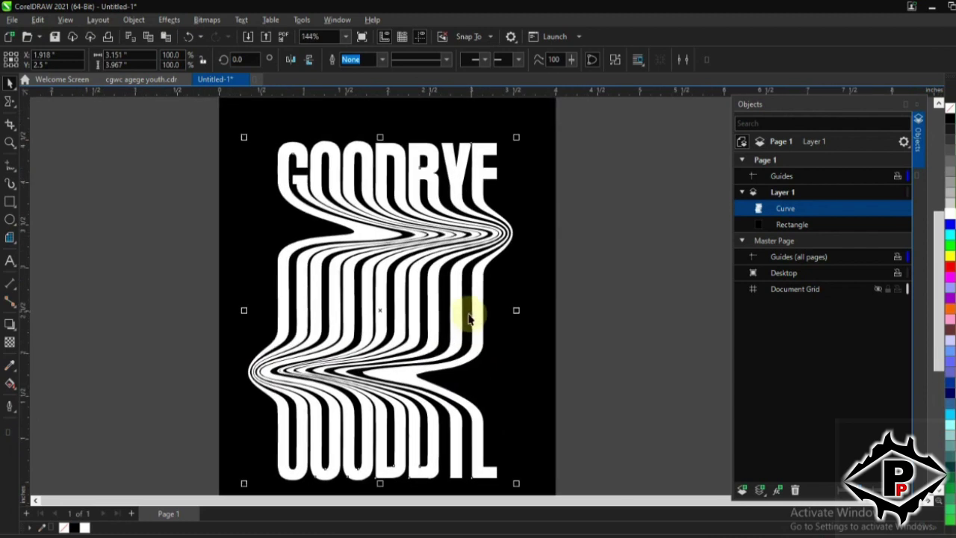
Switch the Smear tool to pointy smear
{"action": "scroll", "coordinate": [463, 307], "scroll_direction": "down", "scroll_amount": 1}
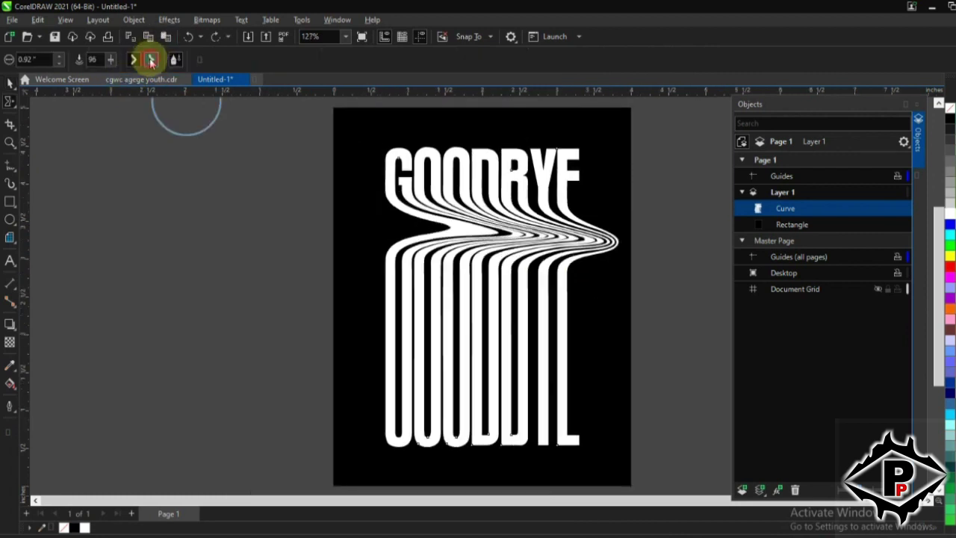
{"action": "left_click", "coordinate": [150, 60]}
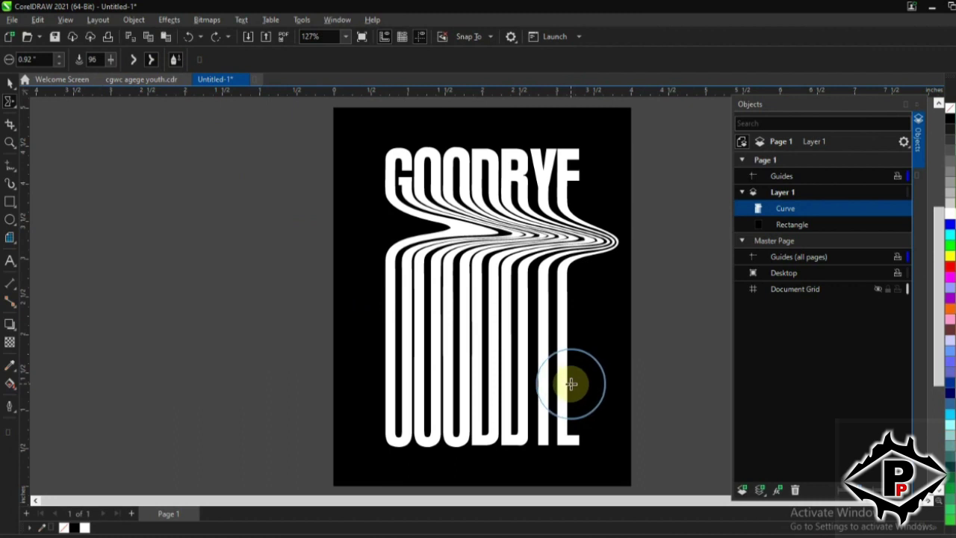
Try pointy smears across the lower stems, two to the left and one to the right, undoing each one
{"action": "mouse_move", "coordinate": [566, 384]}
{"action": "left_mouse_down"}
{"action": "mouse_move", "coordinate": [440, 357]}
{"action": "mouse_move", "coordinate": [305, 364]}
{"action": "left_mouse_up"}
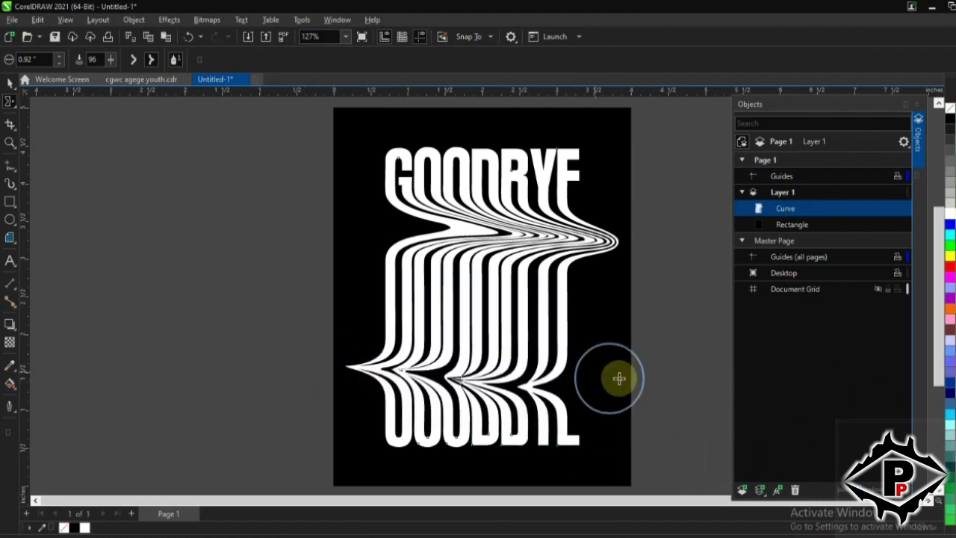
{"action": "key", "text": "ctrl+z"}
{"action": "left_click_drag", "start_coordinate": [568, 390], "coordinate": [371, 363]}
{"action": "key", "text": "ctrl+z"}
{"action": "left_click_drag", "start_coordinate": [383, 369], "coordinate": [635, 412]}
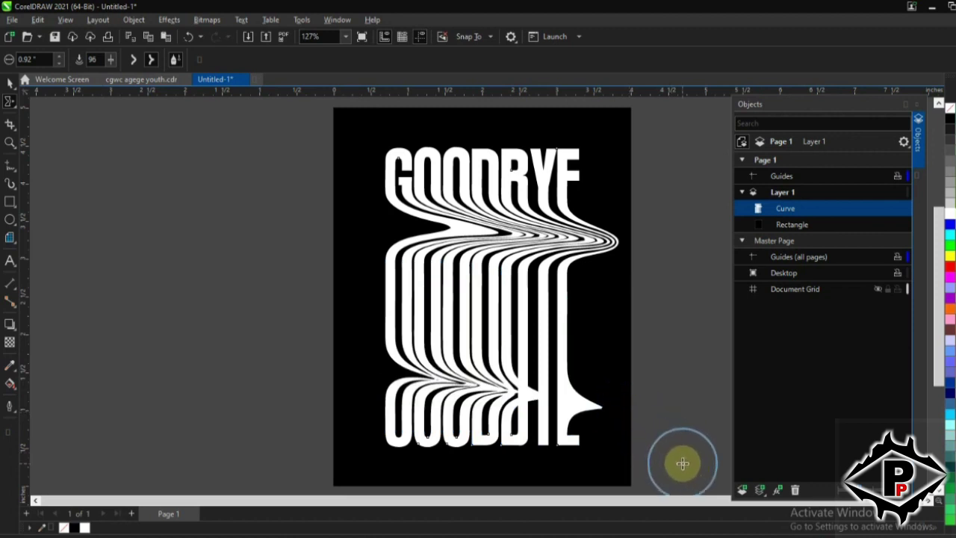
{"action": "key", "text": "ctrl+z"}
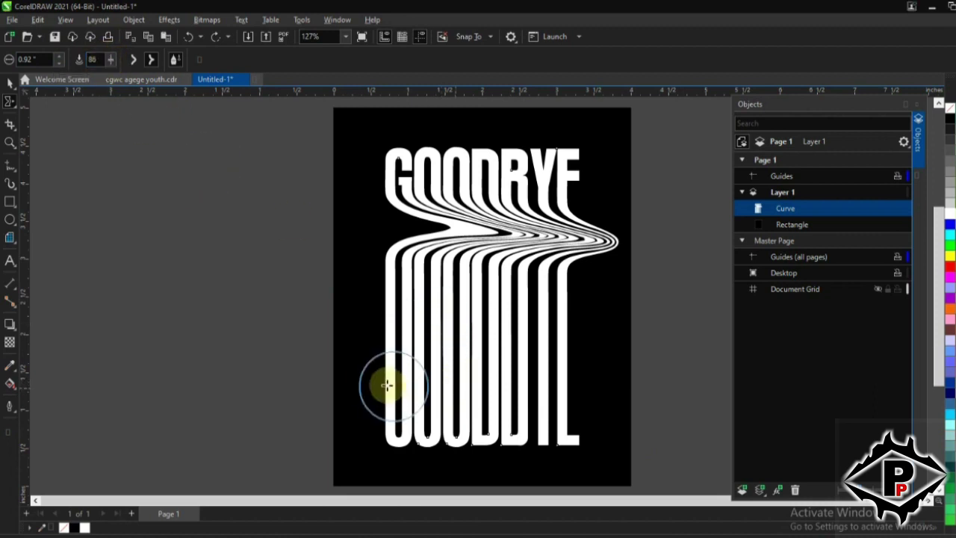
Smear the lower stems of the letters to the right with a pointy smear at pressure 86
{"action": "left_click_drag", "start_coordinate": [384, 384], "coordinate": [590, 395]}
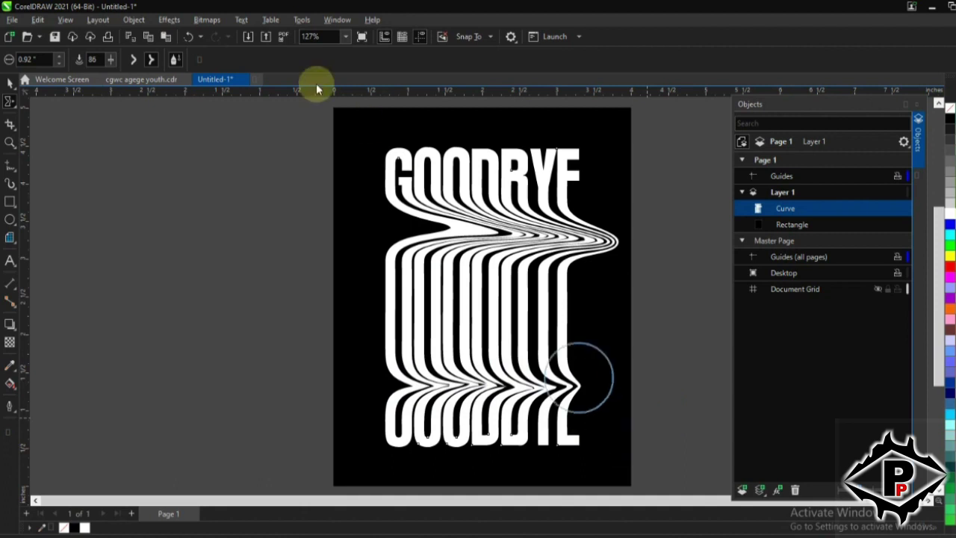
Try a pointy smear at pressure 86 to the right across the middle of the letter stems, undoing it
{"action": "left_click", "coordinate": [10, 81]}
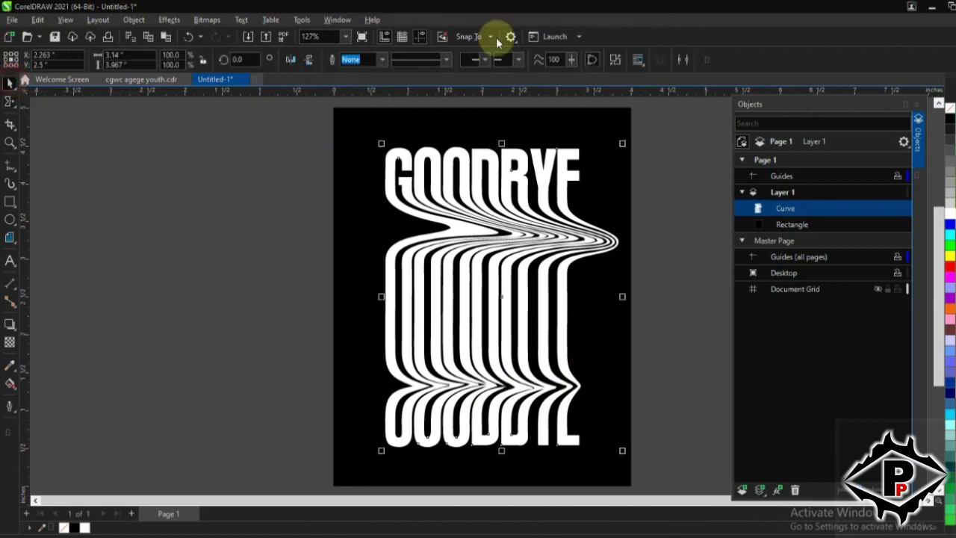
{"action": "left_click", "coordinate": [9, 101]}
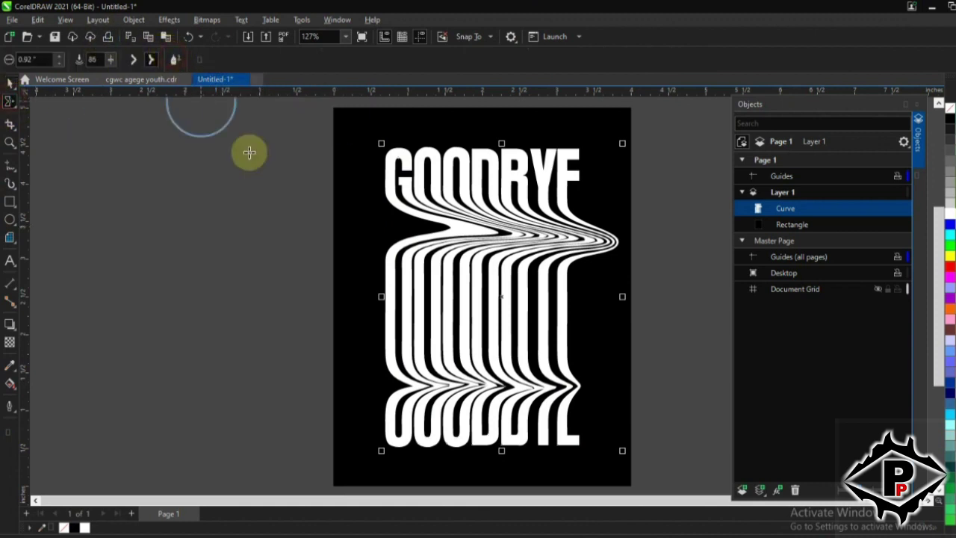
{"action": "mouse_move", "coordinate": [384, 294]}
{"action": "left_mouse_down"}
{"action": "mouse_move", "coordinate": [477, 315]}
{"action": "mouse_move", "coordinate": [566, 305]}
{"action": "mouse_move", "coordinate": [597, 341]}
{"action": "left_mouse_up"}
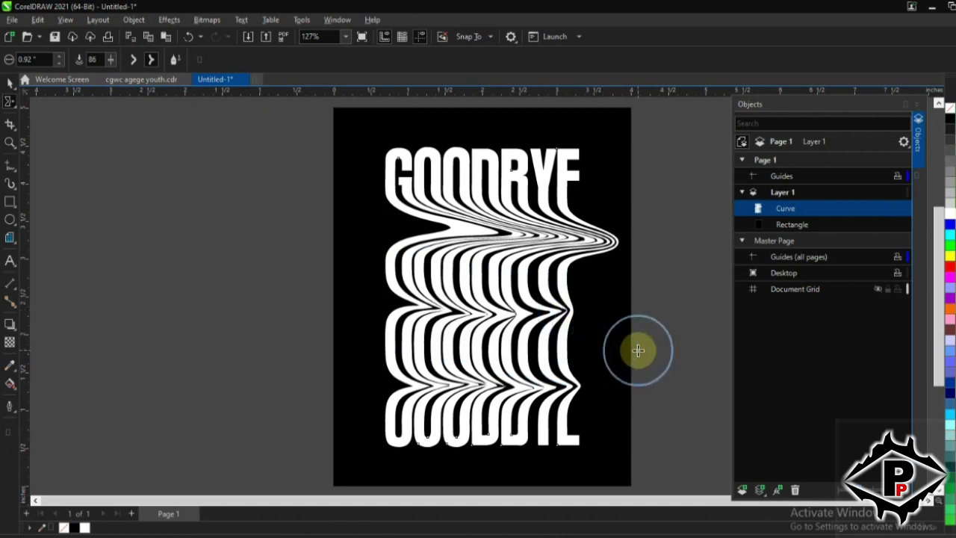
{"action": "key", "text": "ctrl+z"}
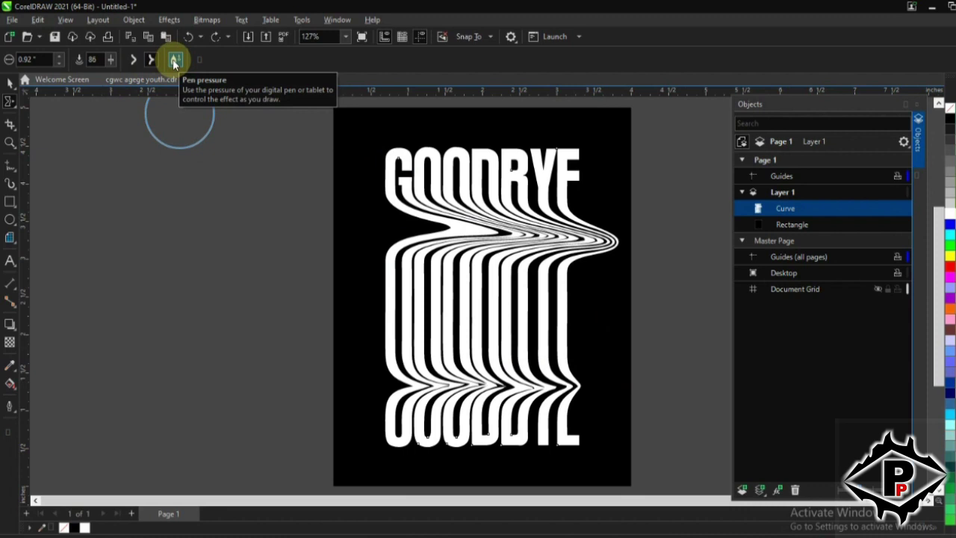
Try short pointy smears to the right across the bottom ends of the lower letters
{"action": "left_click_drag", "start_coordinate": [422, 422], "coordinate": [457, 436]}
{"action": "key", "text": "ctrl+z"}
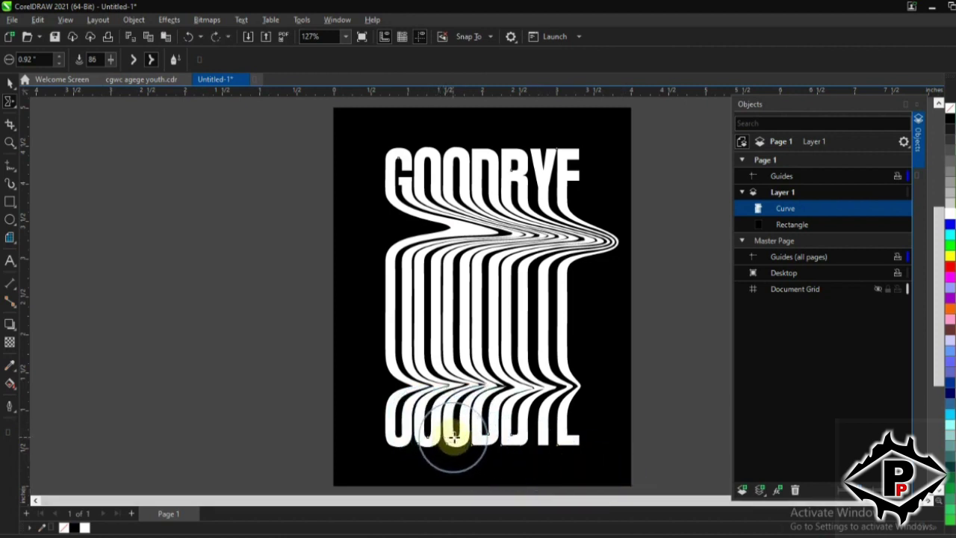
{"action": "mouse_move", "coordinate": [455, 437]}
{"action": "left_mouse_down"}
{"action": "mouse_move", "coordinate": [473, 421]}
{"action": "mouse_move", "coordinate": [515, 429]}
{"action": "left_mouse_up"}
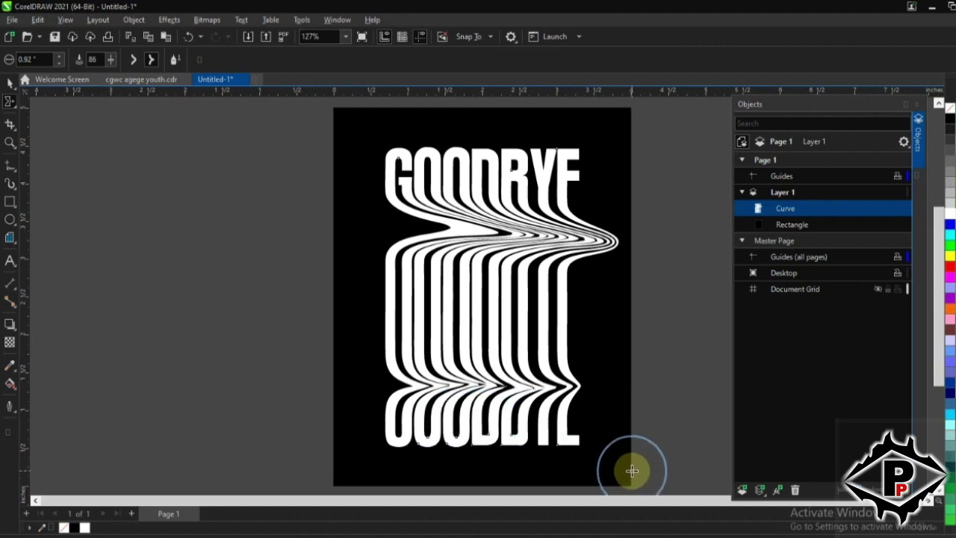
Smear the pointed tip of the lower wave on the last letter farther out to the right
{"action": "mouse_move", "coordinate": [575, 387]}
{"action": "left_mouse_down"}
{"action": "mouse_move", "coordinate": [602, 404]}
{"action": "mouse_move", "coordinate": [646, 387]}
{"action": "mouse_move", "coordinate": [628, 282]}
{"action": "mouse_move", "coordinate": [572, 241]}
{"action": "left_mouse_up"}
{"action": "key", "text": "ctrl+z"}
{"action": "mouse_move", "coordinate": [579, 387]}
{"action": "left_mouse_down"}
{"action": "mouse_move", "coordinate": [602, 392]}
{"action": "mouse_move", "coordinate": [664, 375]}
{"action": "left_mouse_up"}
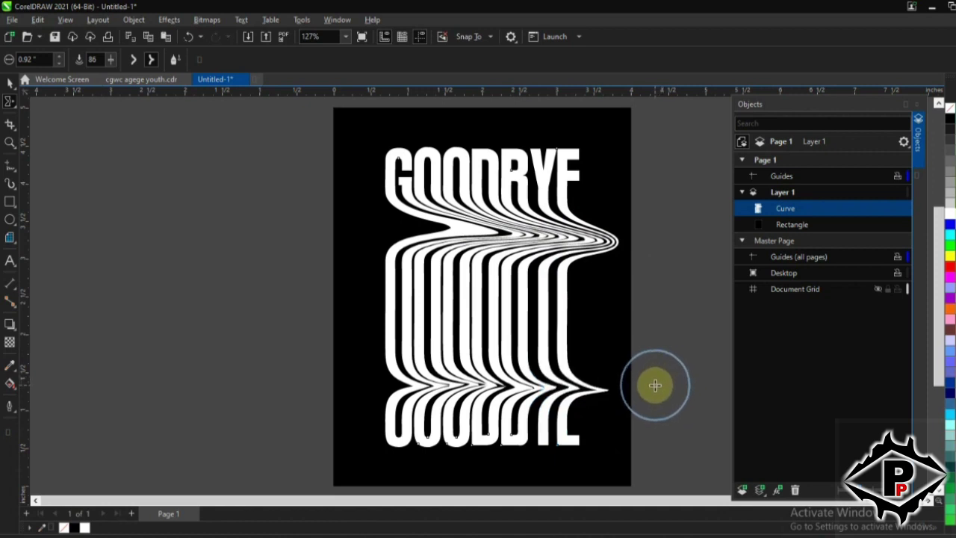